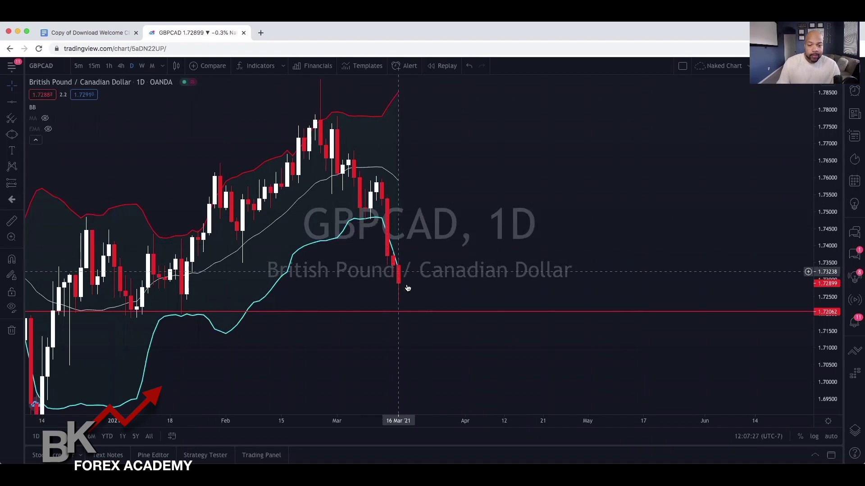
# Replace the red horizontal support line with a new one at the latest daily candle's low, about 1.72366
pyautogui.click(395, 312)
pyautogui.press('Delete')
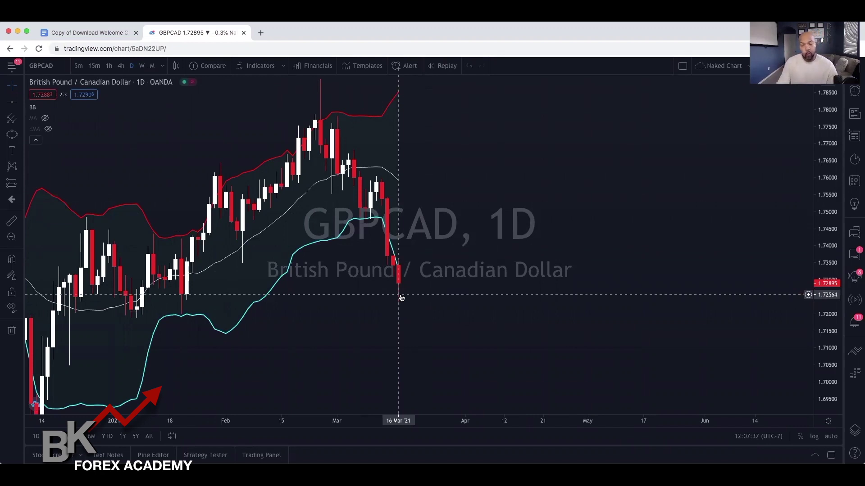
pyautogui.hscroll(-3, 402, 298)
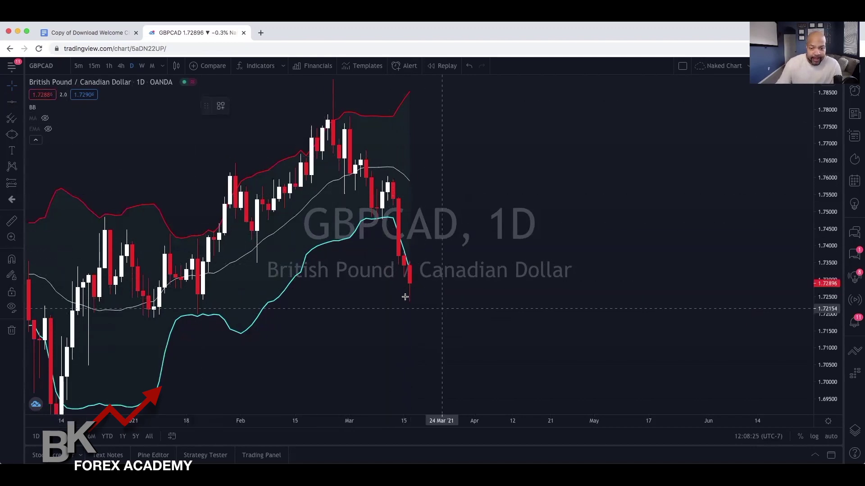
pyautogui.click(425, 284)
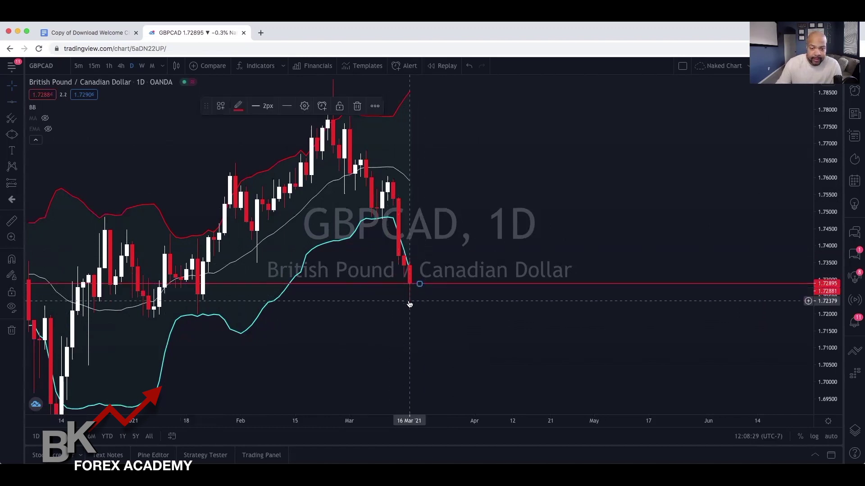
pyautogui.moveTo(338, 311); pyautogui.dragTo(530, 315)
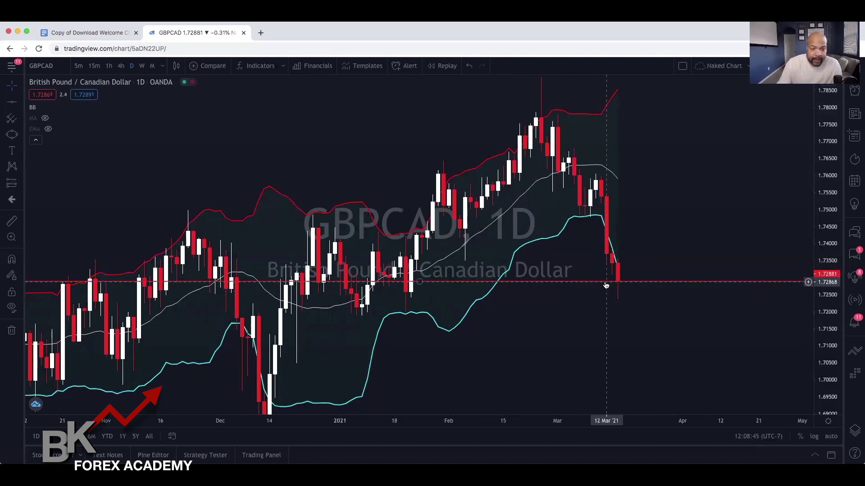
pyautogui.moveTo(605, 286)
pyautogui.mouseDown()
pyautogui.moveTo(604, 300)
pyautogui.moveTo(617, 294)
pyautogui.mouseUp()
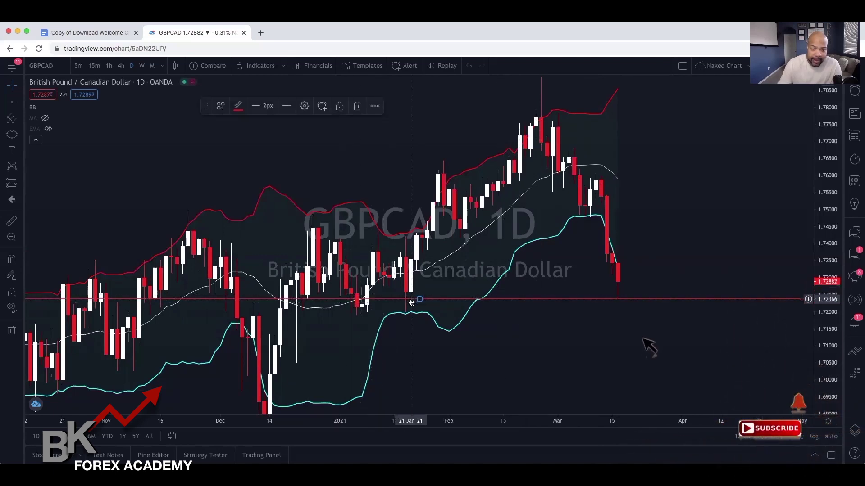
# Mark the mid-November and early-December price touches on the red line with ellipses
pyautogui.click(12, 134)
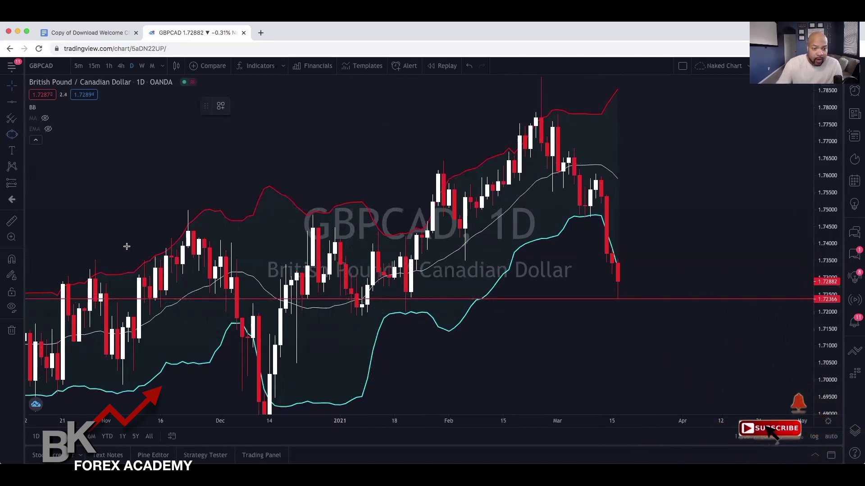
pyautogui.click(165, 299)
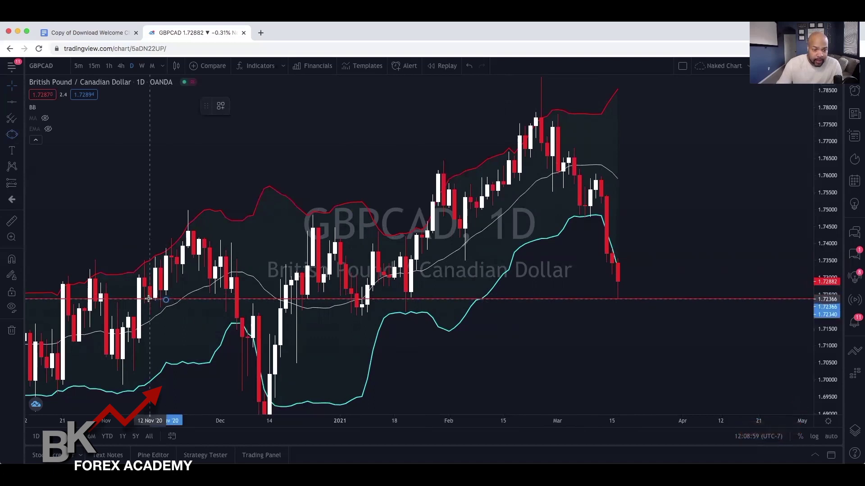
pyautogui.press('Escape')
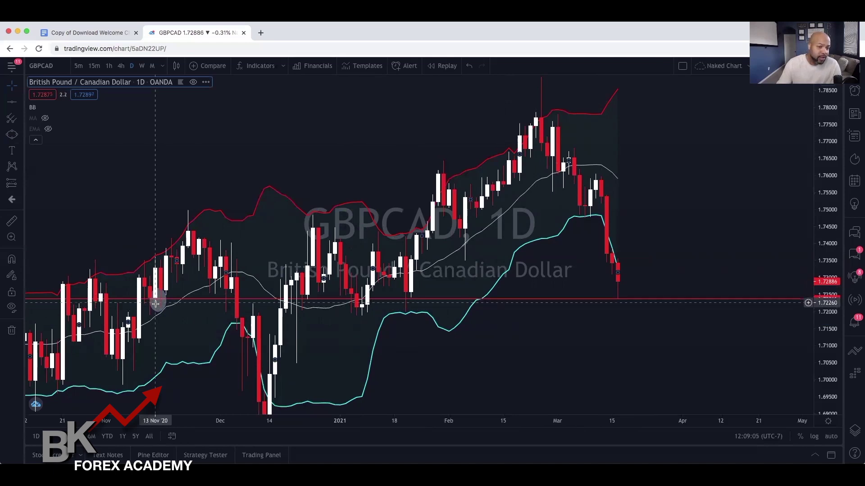
pyautogui.click(12, 135)
pyautogui.click(219, 301)
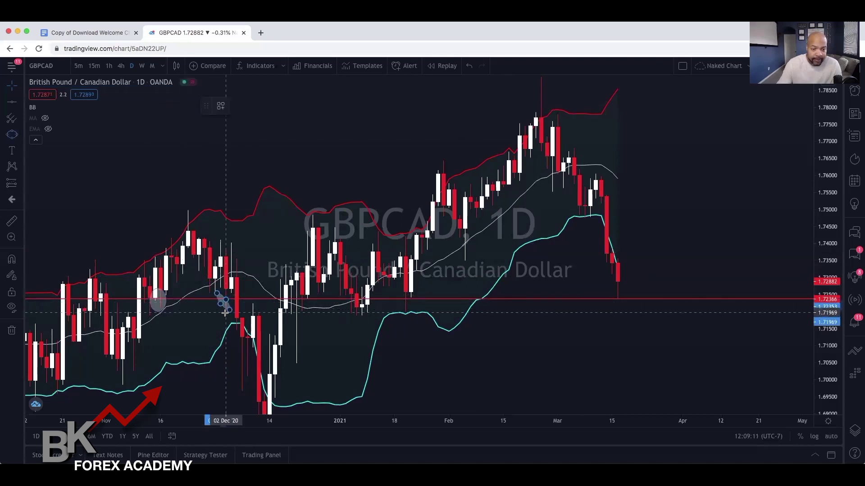
pyautogui.click(229, 310)
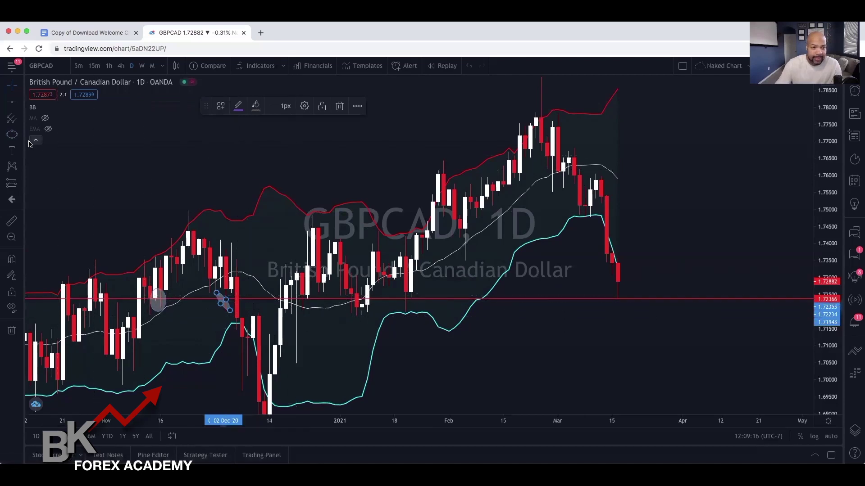
# Mark the late-December and early-January price touches on the red line with ellipses
pyautogui.click(297, 298)
pyautogui.click(280, 298)
pyautogui.click(291, 314)
pyautogui.click(12, 135)
pyautogui.click(373, 299)
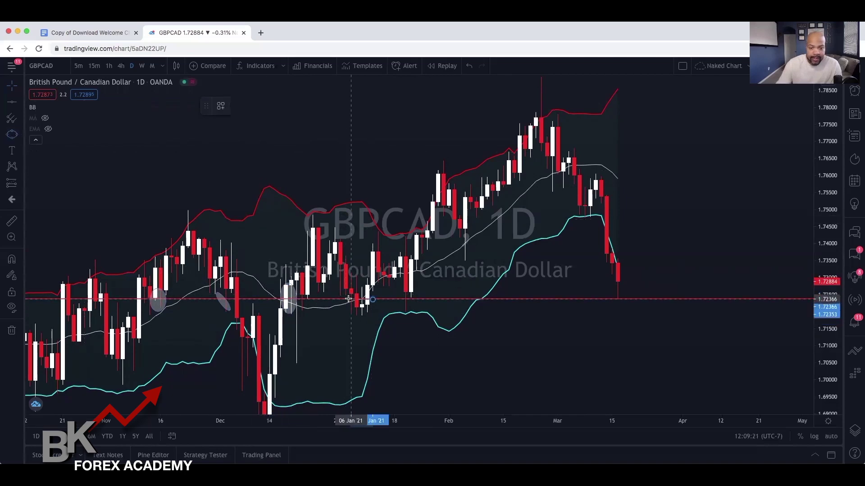
pyautogui.click(346, 299)
pyautogui.click(359, 316)
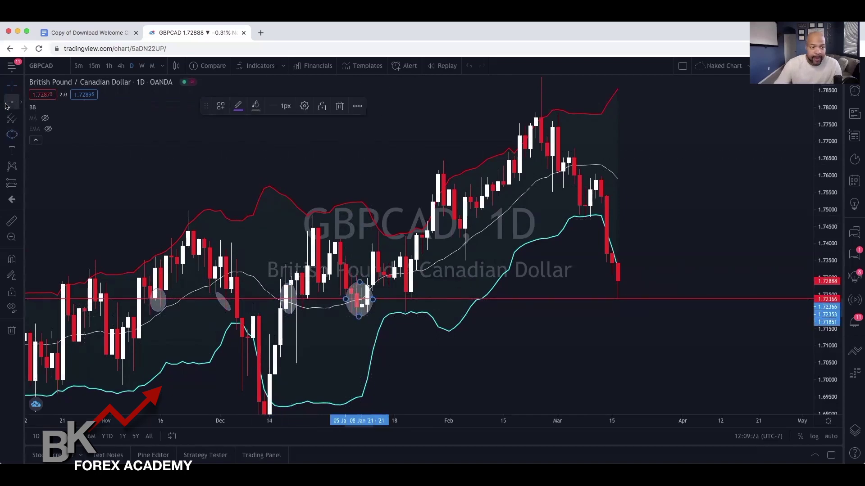
# Mark the 20 January touch and the latest candle's low on the red line with ellipses
pyautogui.click(417, 296)
pyautogui.click(400, 296)
pyautogui.click(399, 308)
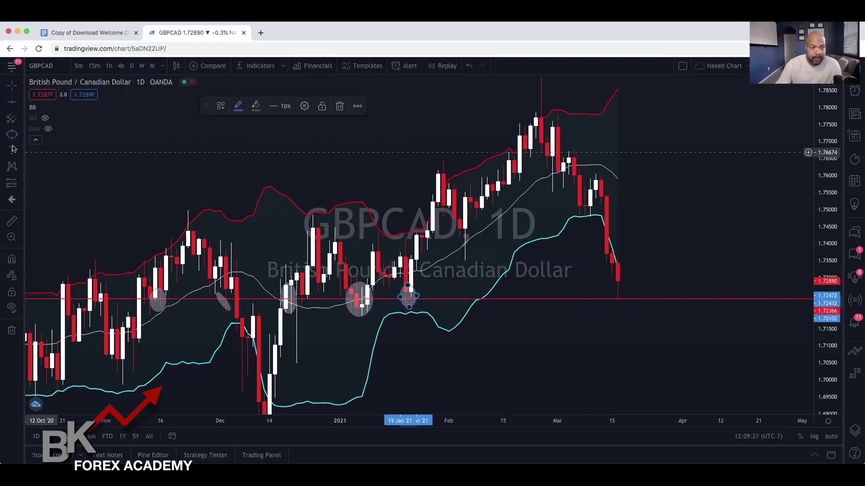
pyautogui.click(629, 294)
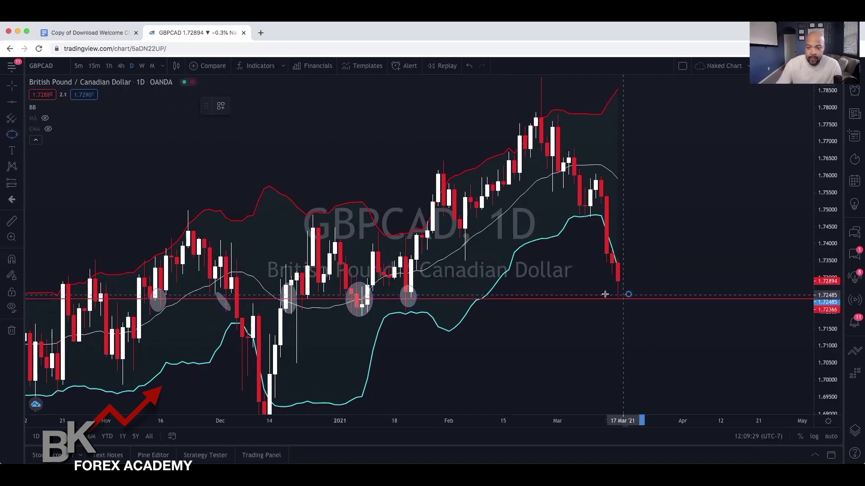
pyautogui.click(607, 294)
pyautogui.click(617, 310)
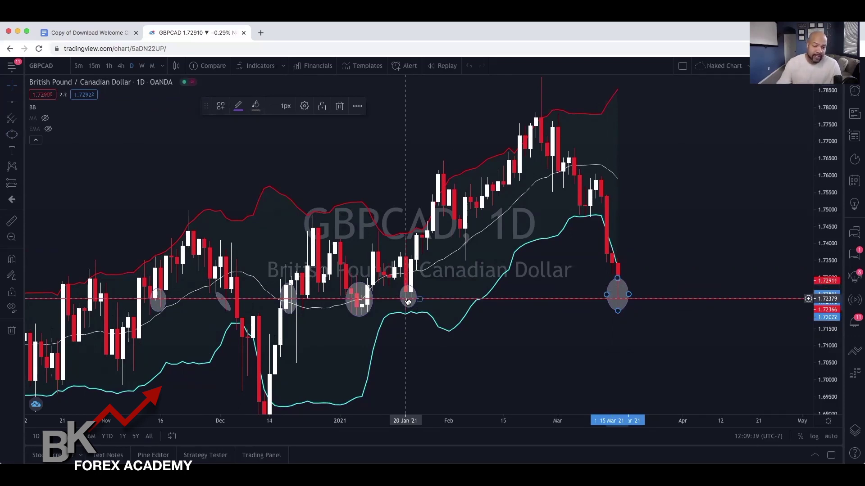
# Lower the red horizontal line to about 1.72036 and mark the December drop beneath it with a large ellipse
pyautogui.click(504, 301)
pyautogui.moveTo(504, 301); pyautogui.dragTo(501, 310)
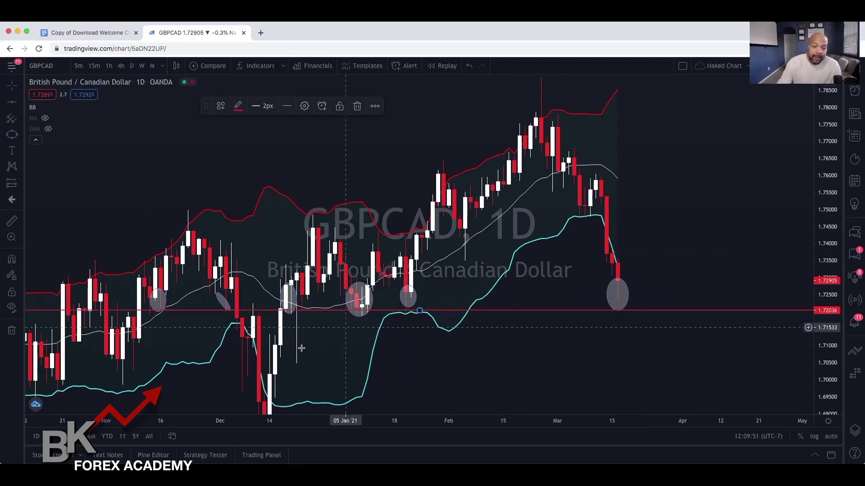
pyautogui.moveTo(293, 367); pyautogui.dragTo(297, 331)
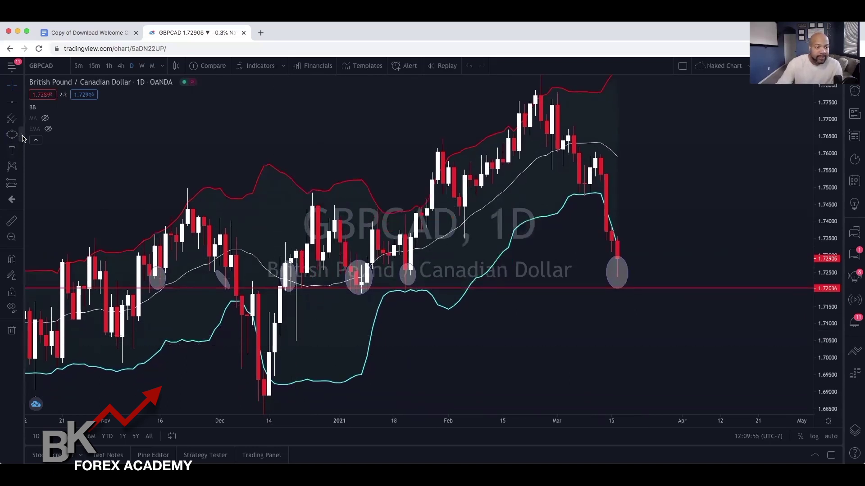
pyautogui.click(12, 134)
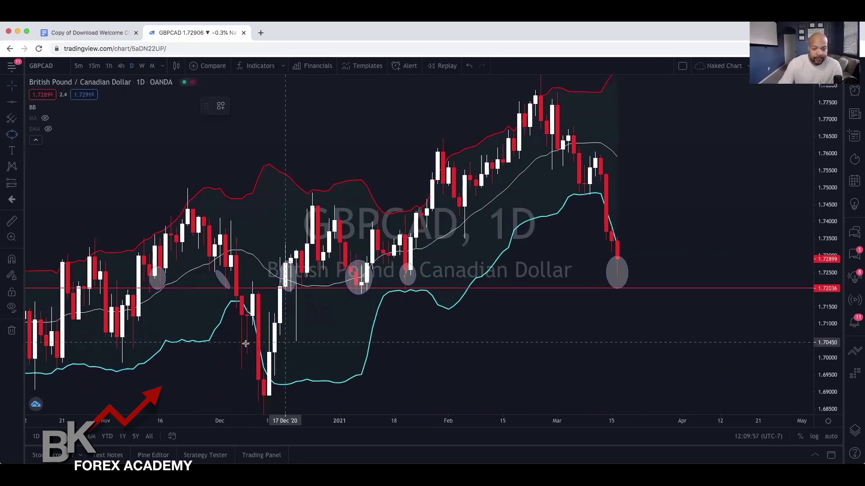
pyautogui.click(285, 342)
pyautogui.click(231, 343)
pyautogui.click(234, 386)
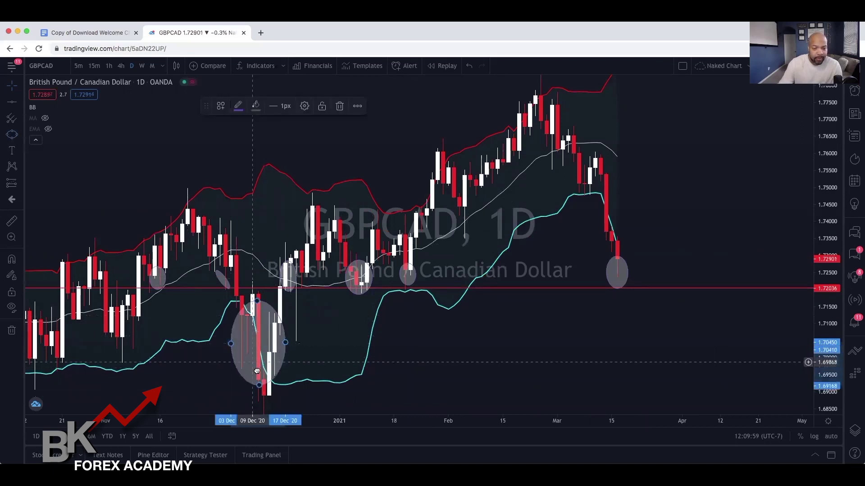
# Draw a downward arrow from the latest candle's low, about 1.72181, to about 1.68679 on 26 March '21
pyautogui.moveTo(351, 356); pyautogui.dragTo(353, 364)
pyautogui.moveTo(588, 278); pyautogui.dragTo(591, 265)
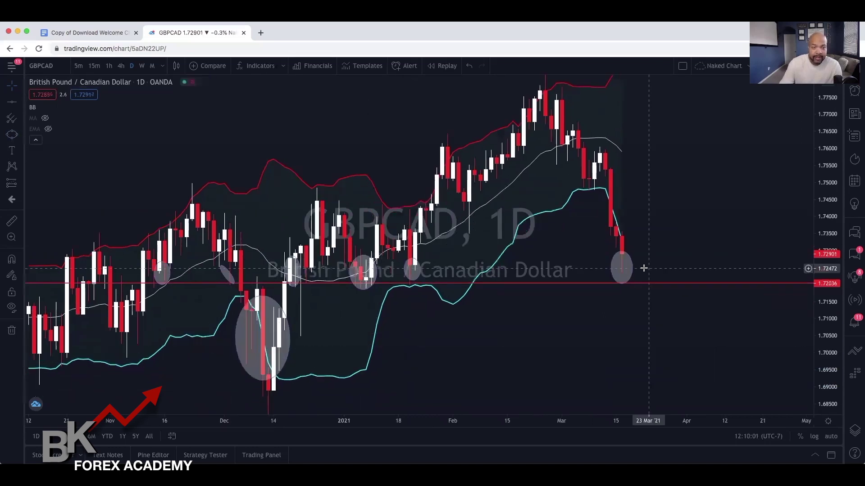
pyautogui.click(20, 102)
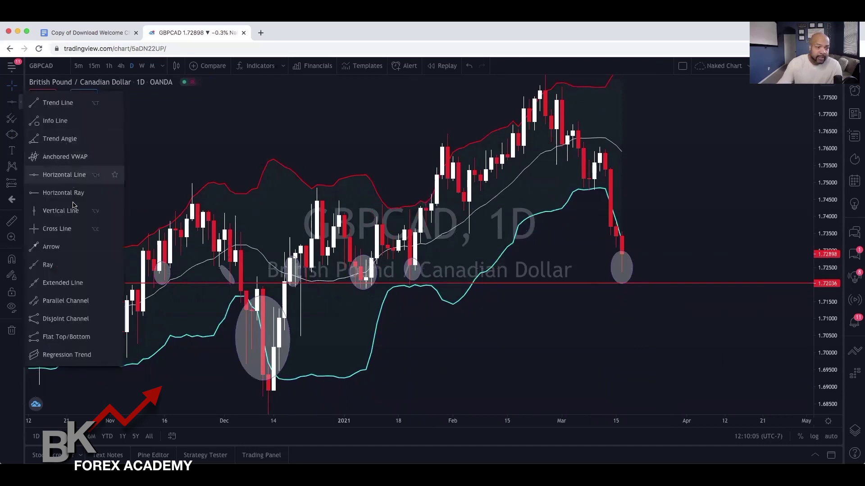
pyautogui.click(71, 247)
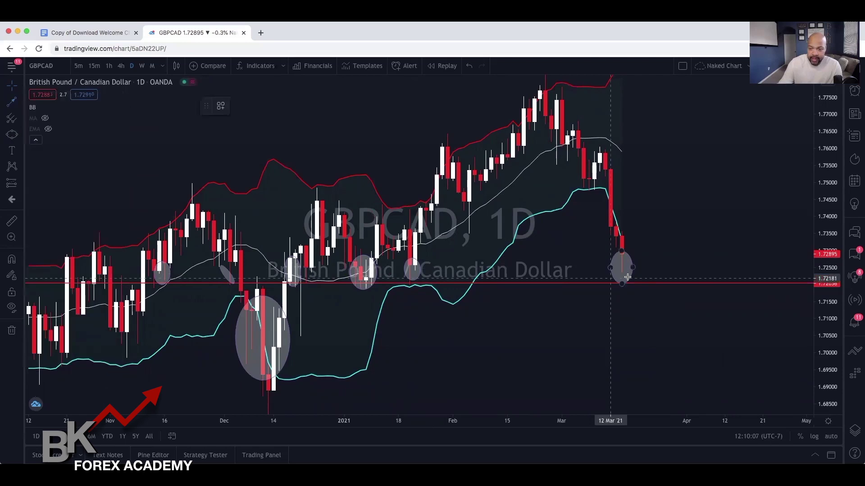
pyautogui.moveTo(630, 280); pyautogui.dragTo(631, 288)
pyautogui.moveTo(658, 377); pyautogui.dragTo(665, 397)
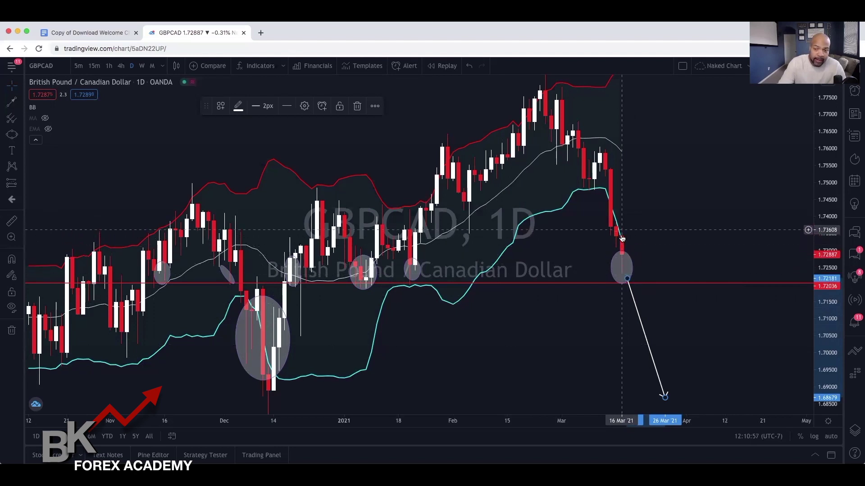
# Mark the latest candles along the lower Bollinger band with a thin ellipse and redirect the arrow upward to about 1.73582 on 30 March '21
pyautogui.click(11, 134)
pyautogui.moveTo(622, 228); pyautogui.dragTo(610, 231)
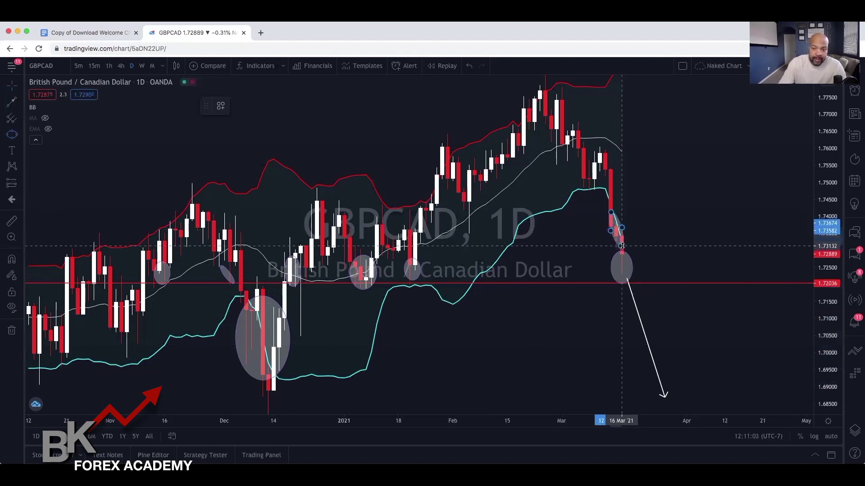
pyautogui.click(622, 245)
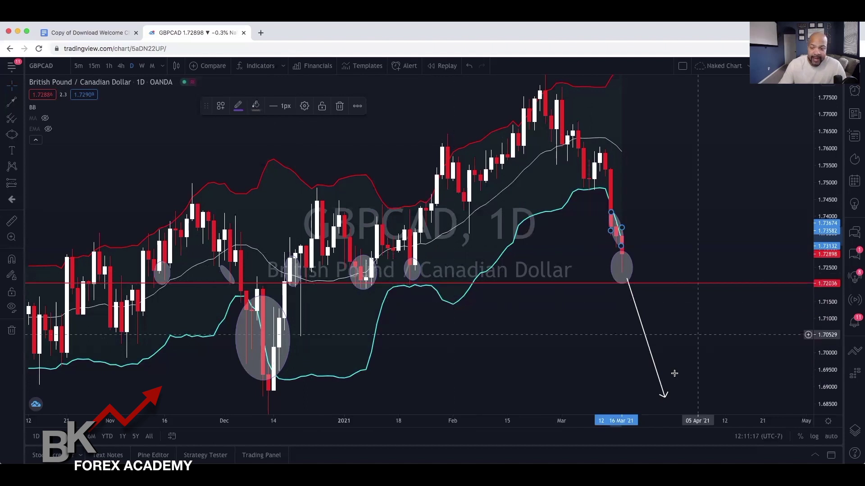
pyautogui.moveTo(663, 396); pyautogui.dragTo(675, 231)
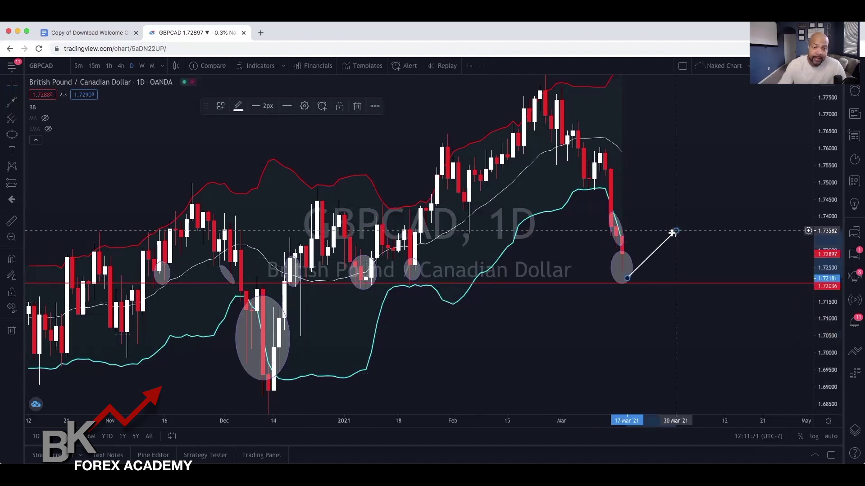
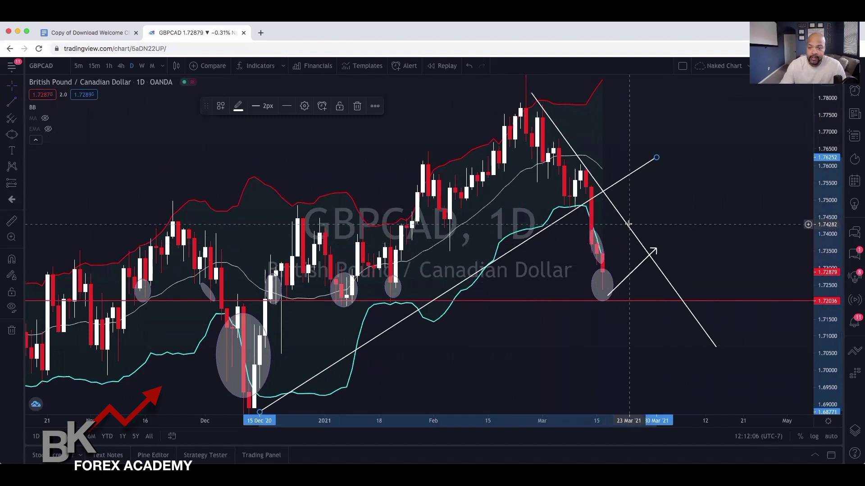
# Shift the descending trend line so it passes through the latest candle's low, and delete the upward arrow
pyautogui.moveTo(628, 229)
pyautogui.mouseDown()
pyautogui.moveTo(599, 248)
pyautogui.moveTo(568, 244)
pyautogui.mouseUp()
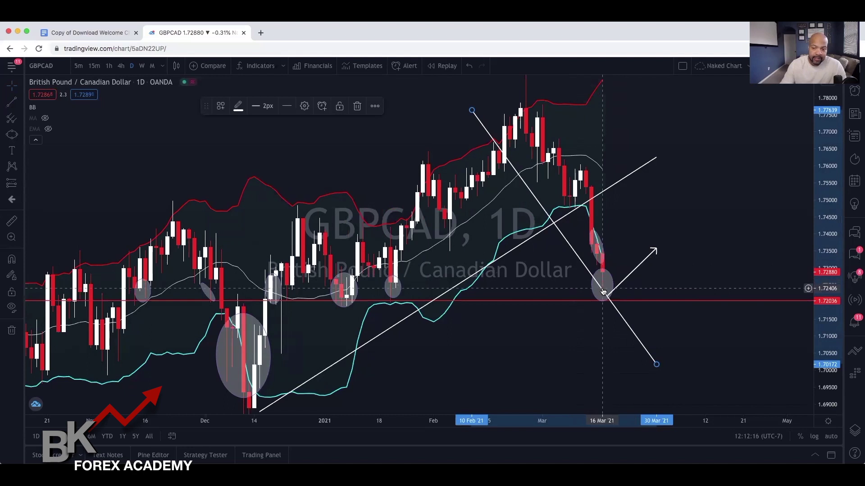
pyautogui.click(632, 273)
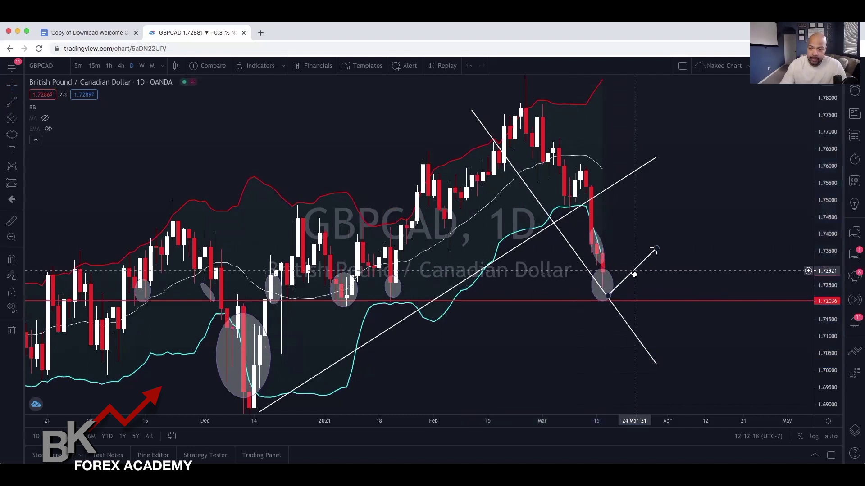
pyautogui.click(634, 274)
pyautogui.press('Delete')
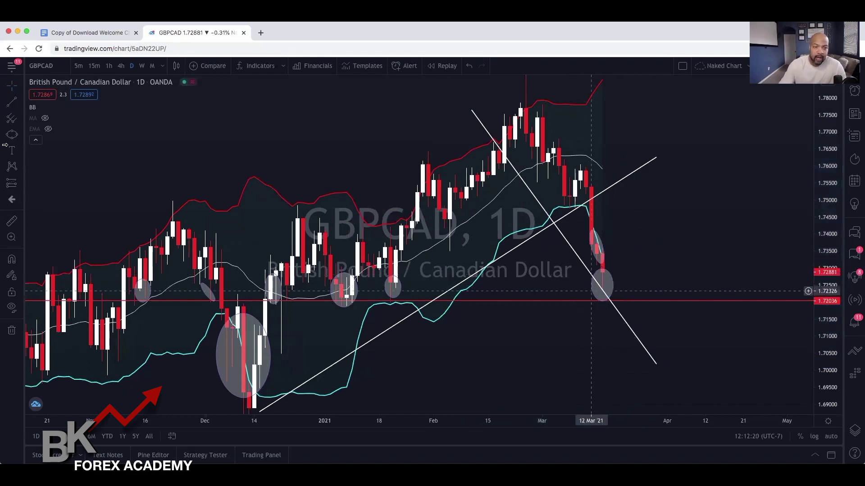
# Draw a trend line from the 16 March '21 low at about 1.72379 up to about 1.74097 on 30 March
pyautogui.click(9, 103)
pyautogui.click(603, 288)
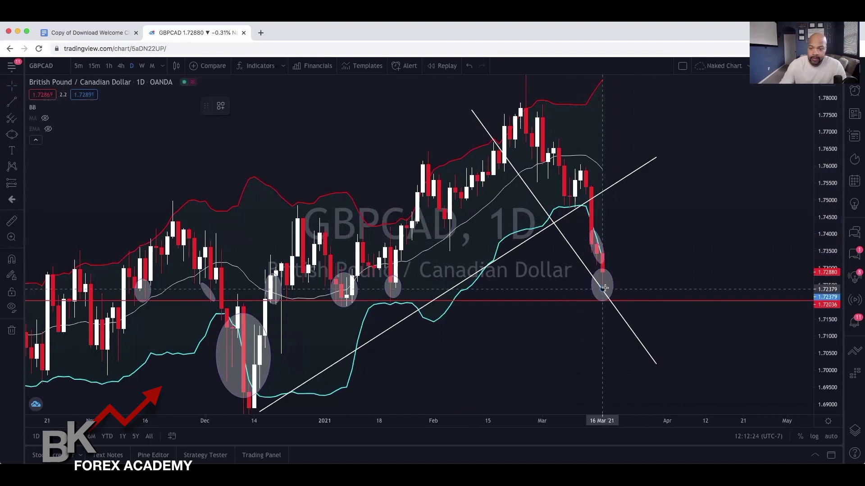
pyautogui.click(656, 232)
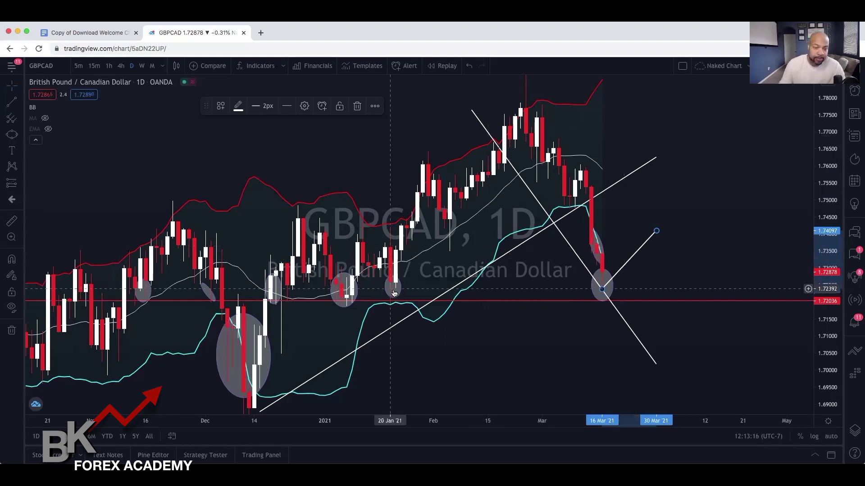
pyautogui.scroll(-1, 393, 293)
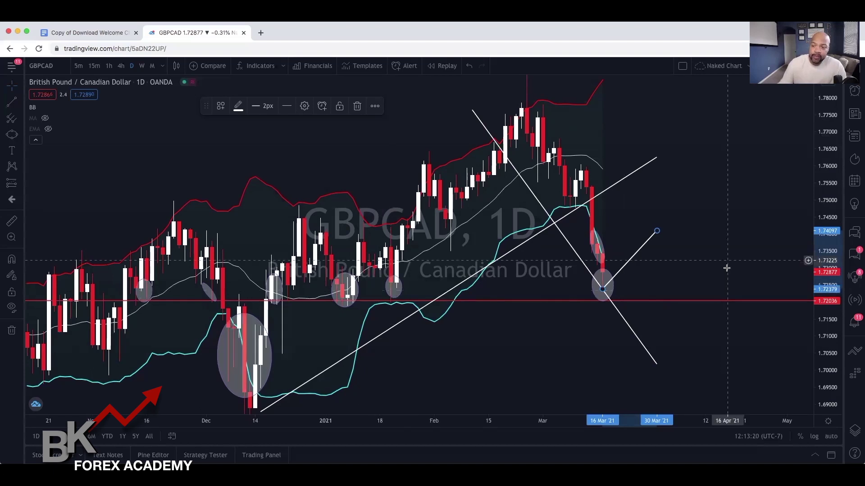
pyautogui.click(680, 270)
pyautogui.hscroll(3, 744, 243)
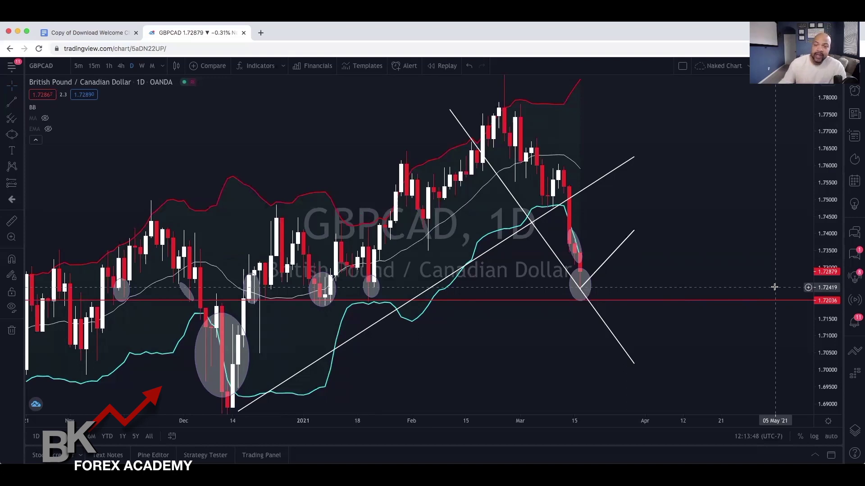
pyautogui.hscroll(-1, 793, 252)
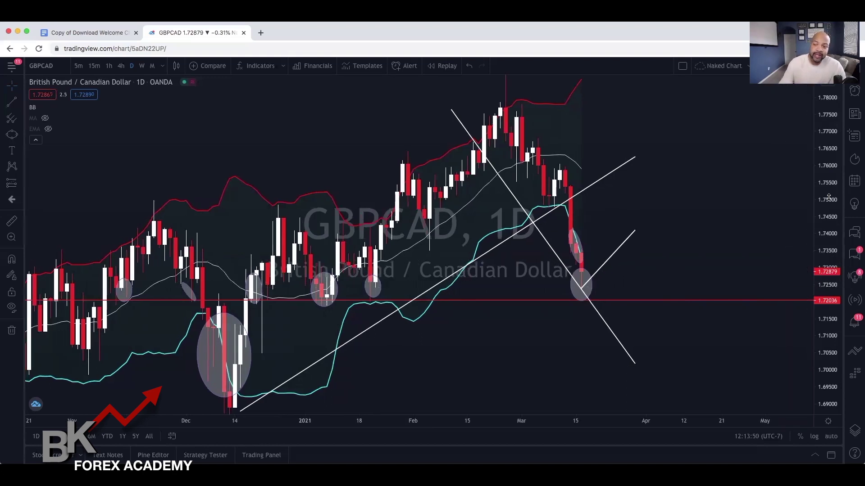
# Delete the short rising trend line that starts at the 16 March '21 low
pyautogui.hscroll(1, 824, 192)
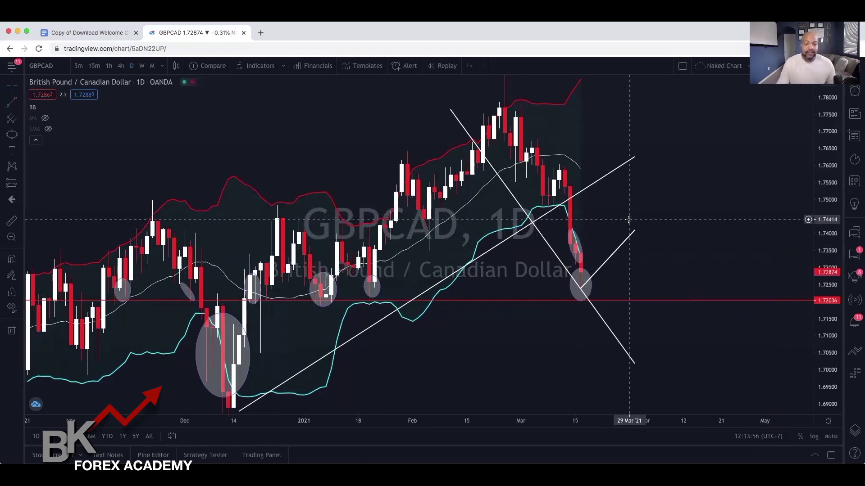
pyautogui.click(624, 246)
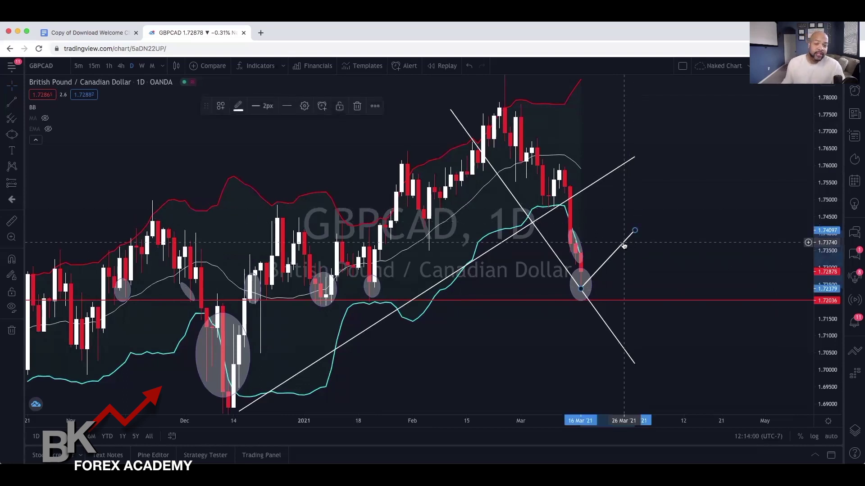
pyautogui.press('Delete')
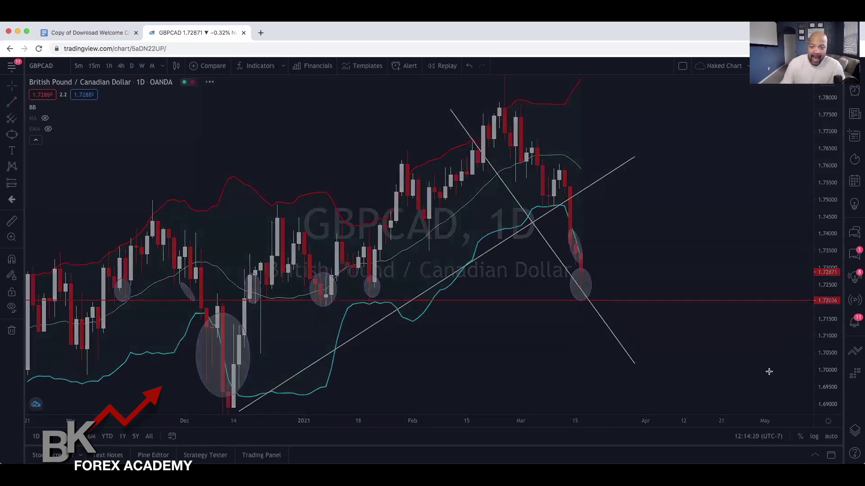
# Show the chart in the 1-hour timeframe with automatic price scaling and draw a short arrow from about 1.72942 down to about 1.72466
pyautogui.click(831, 437)
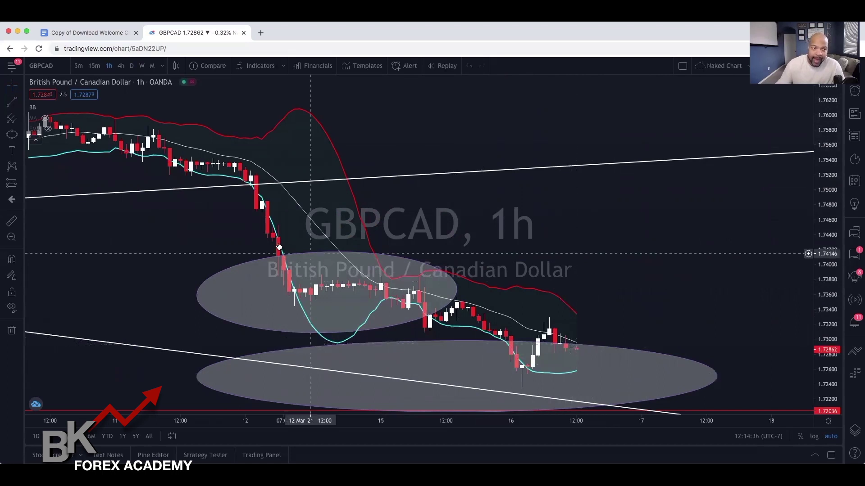
pyautogui.click(20, 104)
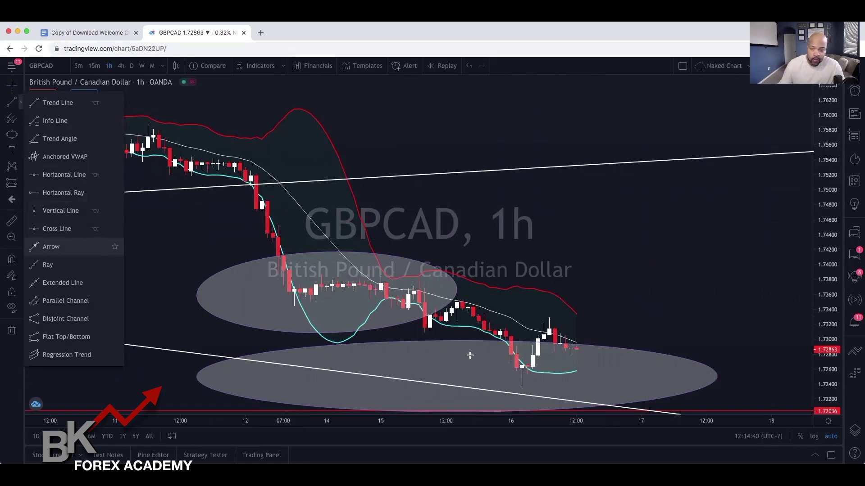
pyautogui.click(510, 354)
pyautogui.click(577, 344)
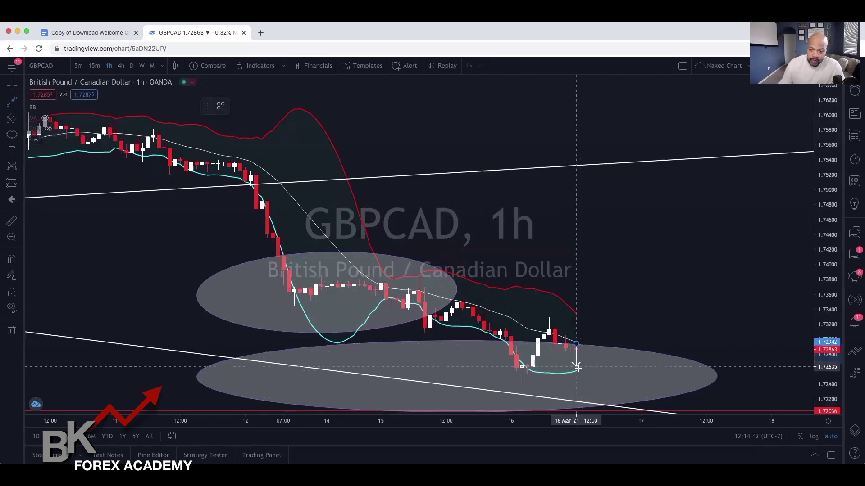
pyautogui.click(581, 378)
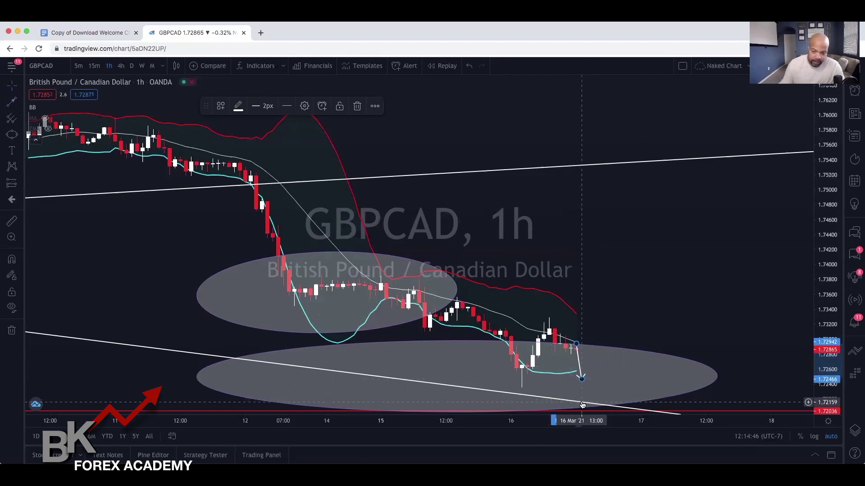
# Draw an upward arrow from about 1.72448 at 14:00 on 16 March '21 to about 1.74519 at 23:00
pyautogui.click(11, 102)
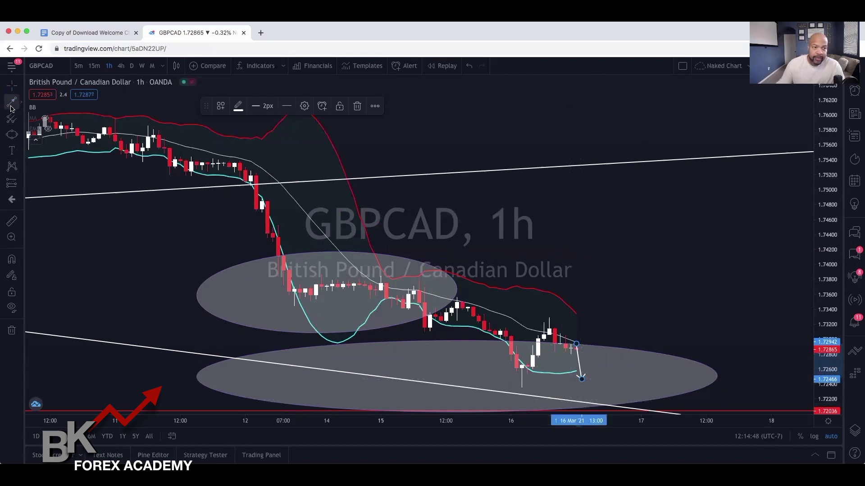
pyautogui.click(587, 381)
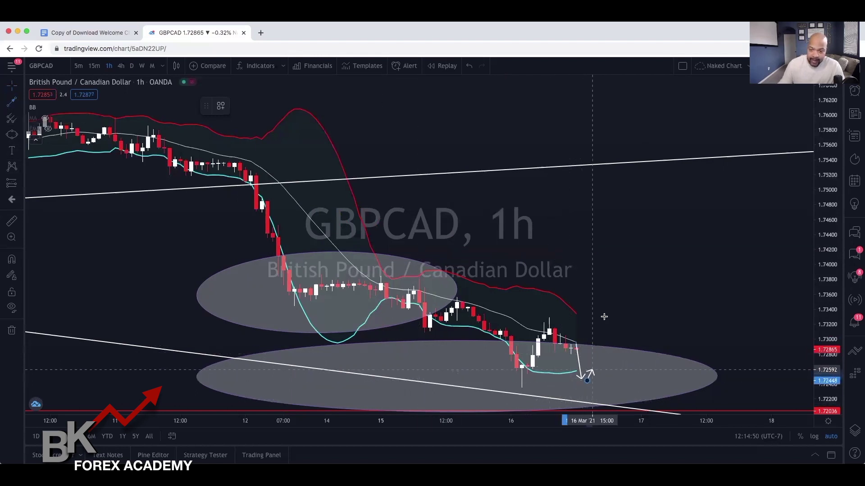
pyautogui.click(636, 227)
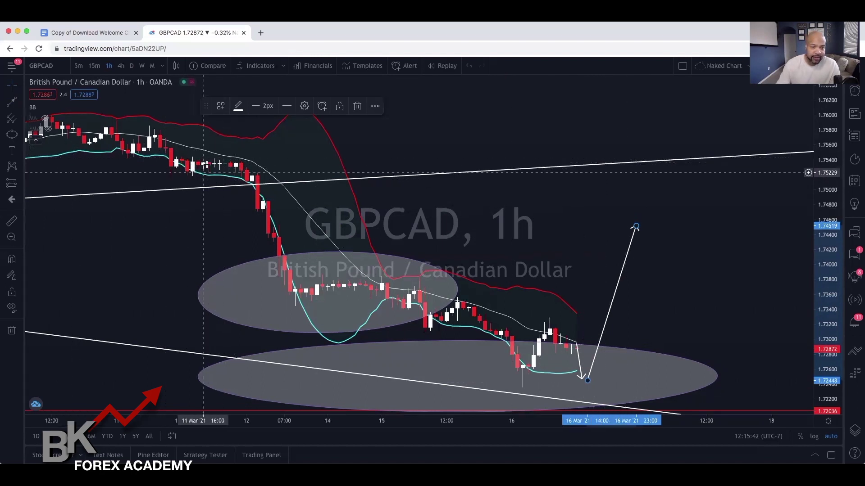
# Return to the daily timeframe and extend the upward arrow's tip to the long rising trend line
pyautogui.click(132, 67)
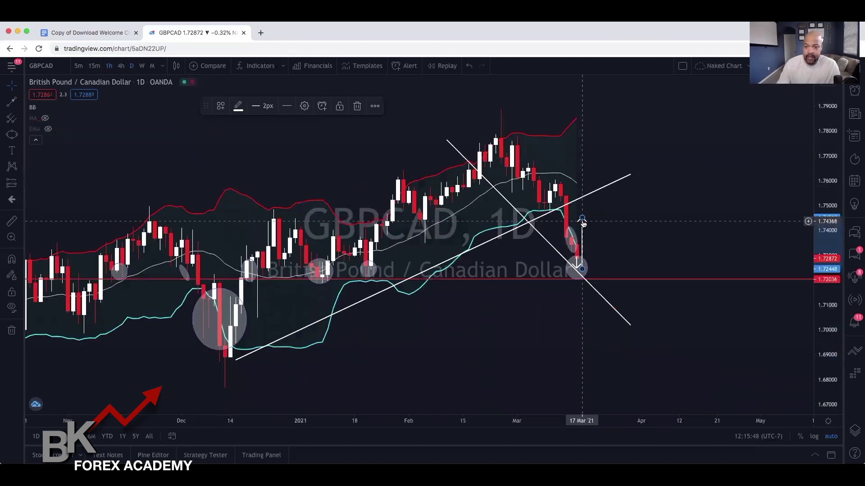
pyautogui.moveTo(583, 217); pyautogui.dragTo(604, 191)
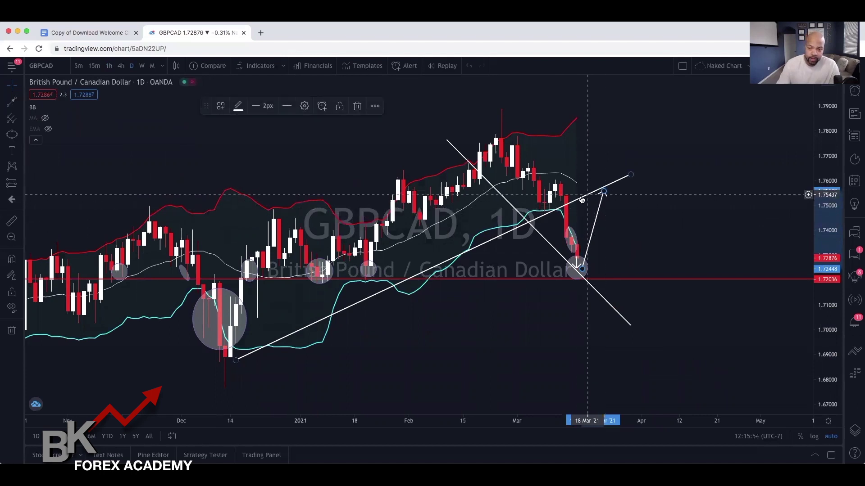